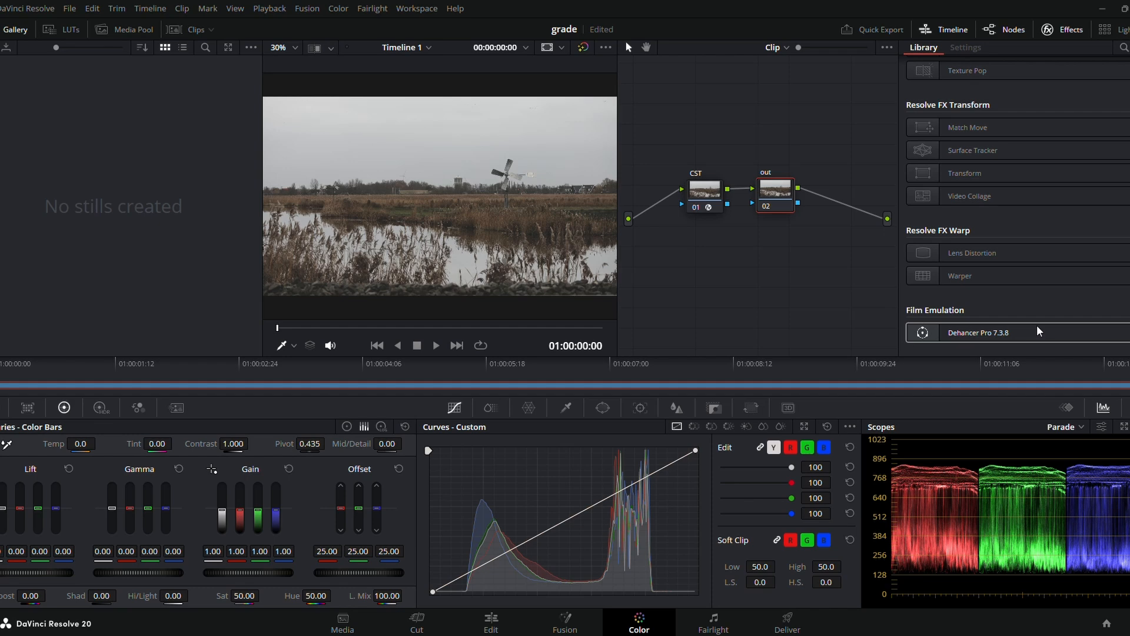
# - Apply the Dehancer Pro 7.3.8 effect to the out node and disable all of its tools
pyautogui.moveTo(1037, 327); pyautogui.dragTo(779, 186)
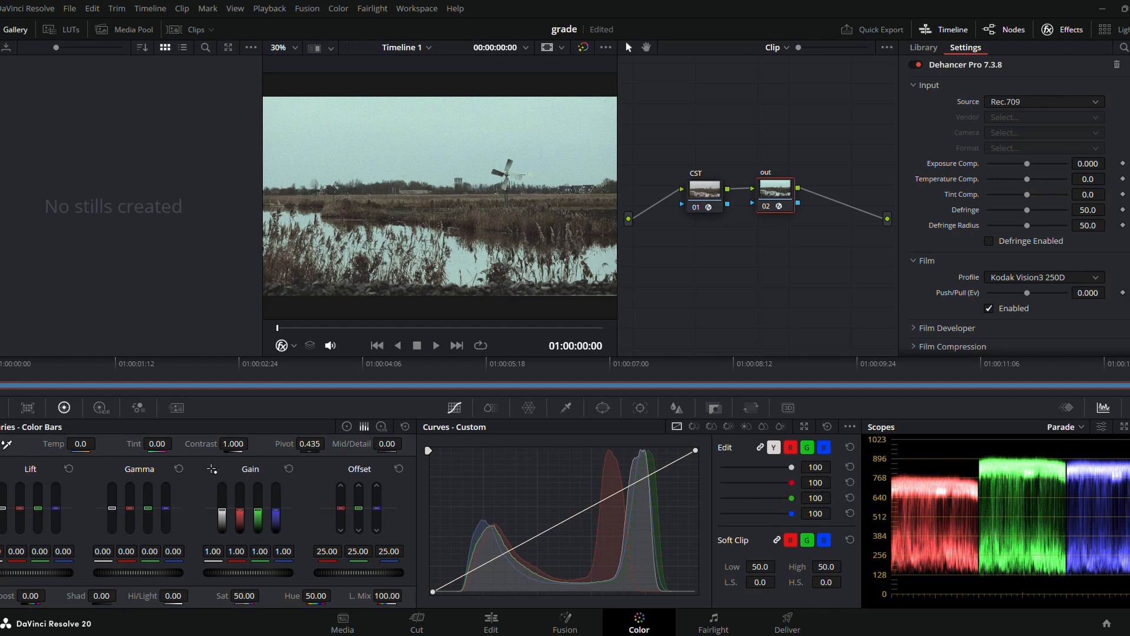
pyautogui.scroll(-10, 1013, 218)
pyautogui.scroll(-10, 1013, 218)
pyautogui.scroll(-8, 1013, 218)
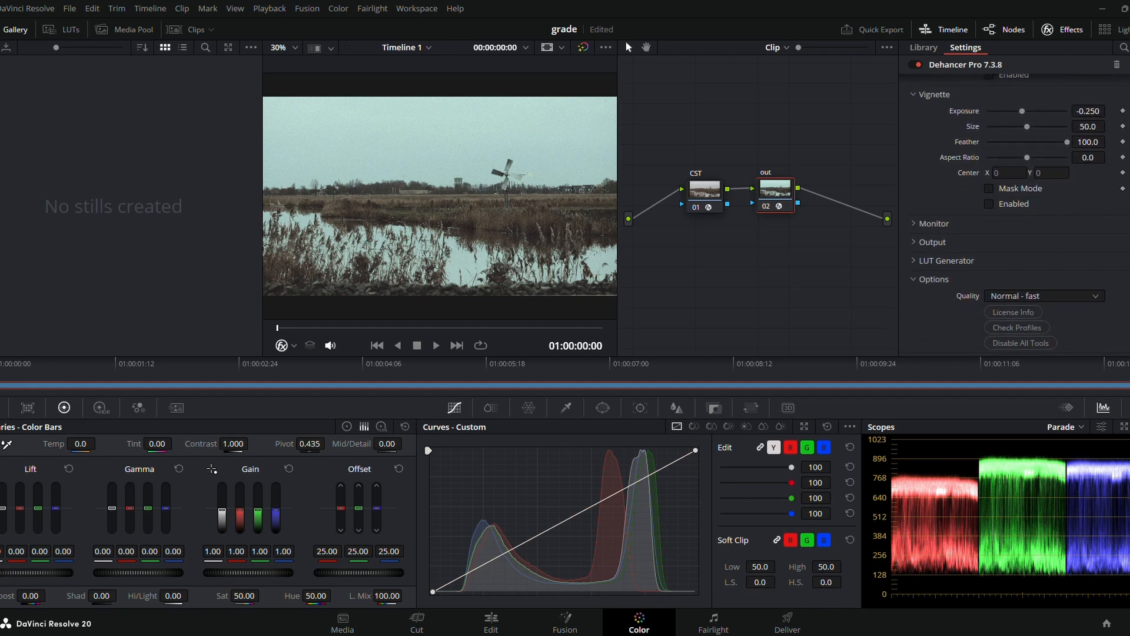
pyautogui.click(1016, 347)
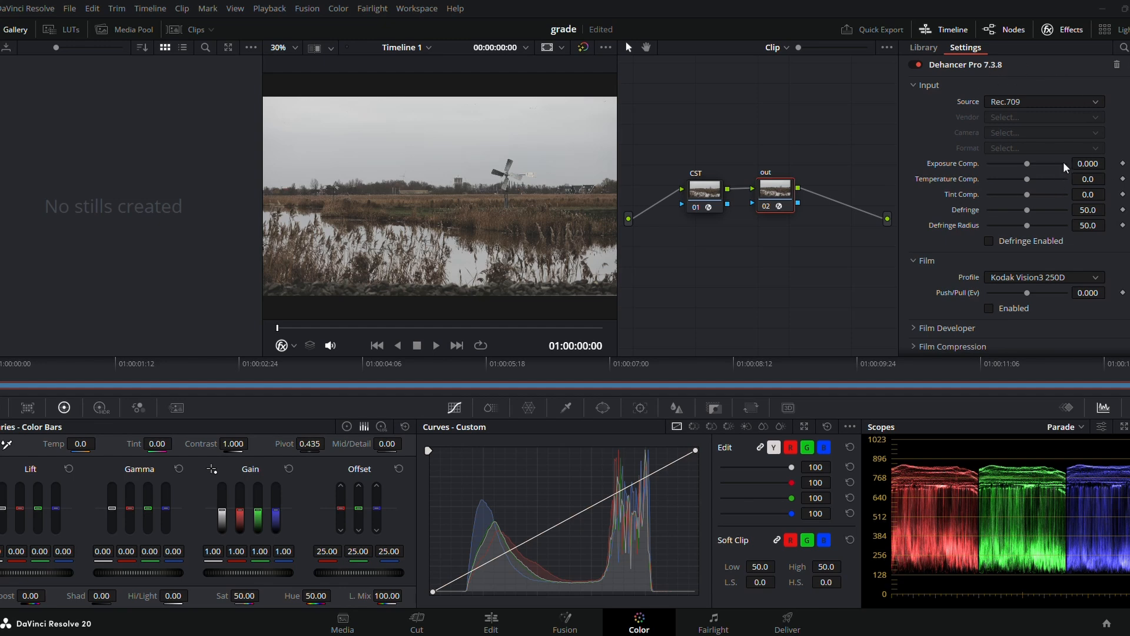
# - Set the Dehancer input source to Choose Camera, with Canon as the vendor and M50 as the camera
pyautogui.click(1082, 101)
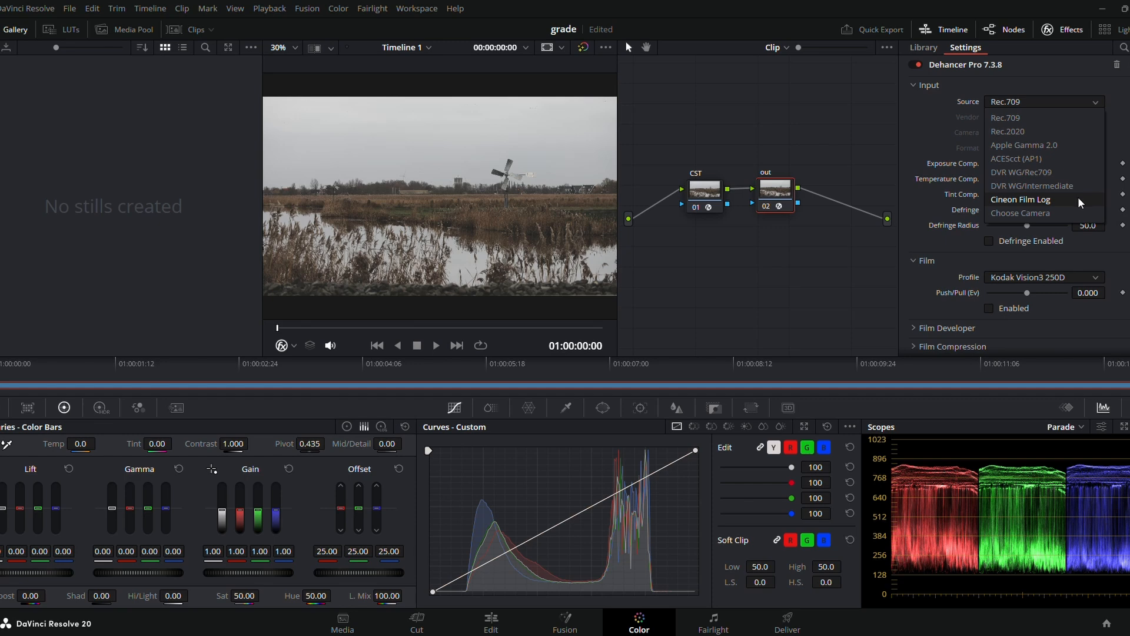
pyautogui.click(1072, 214)
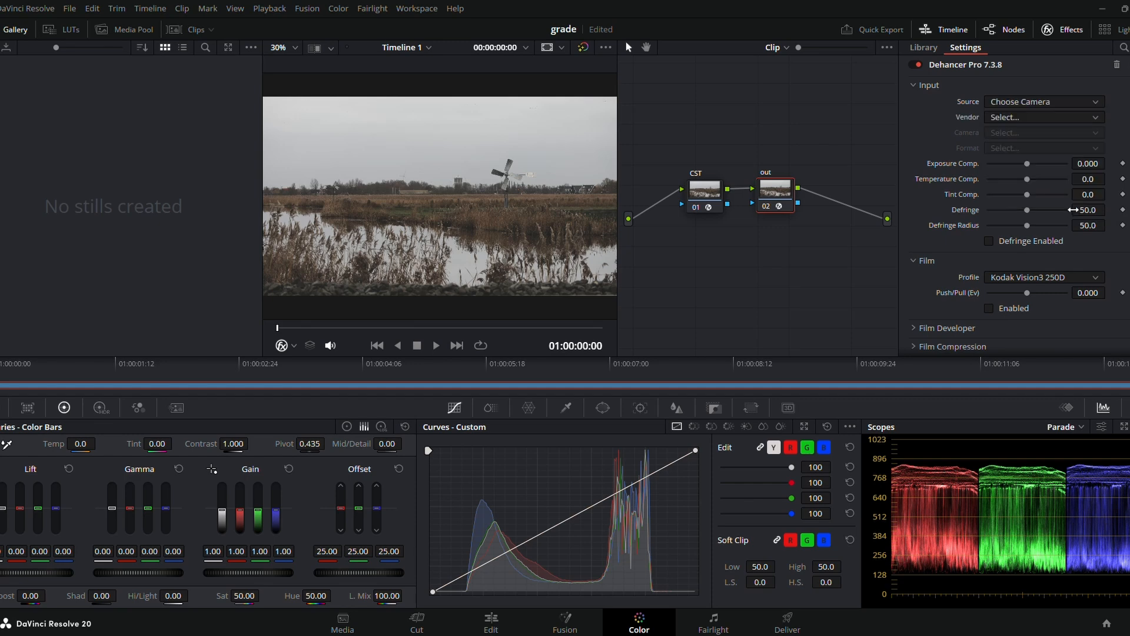
pyautogui.click(1099, 117)
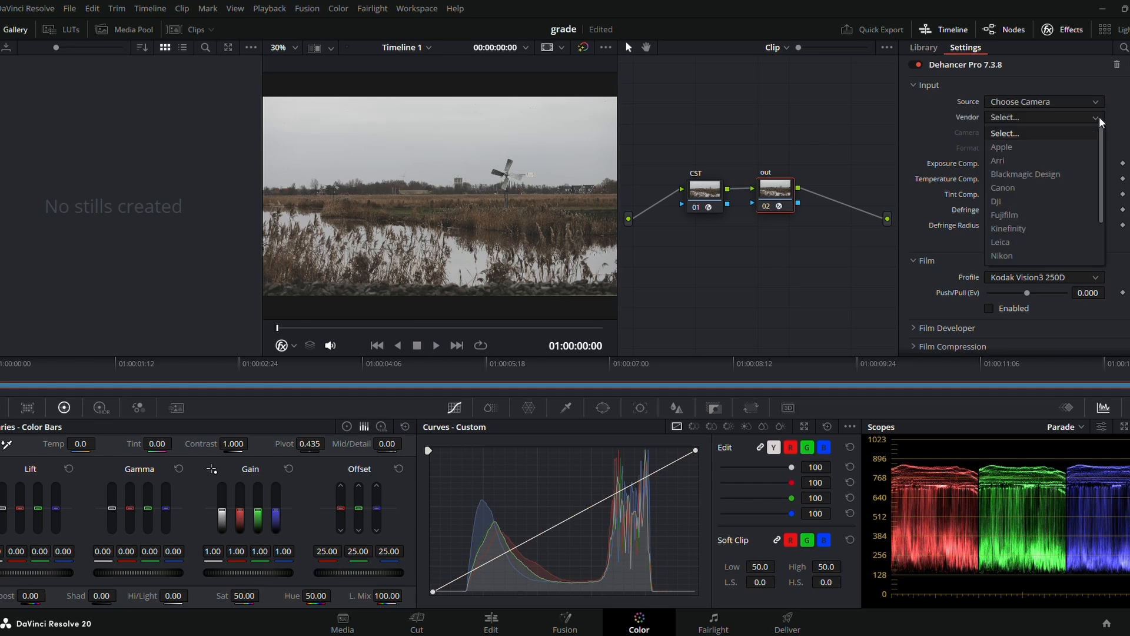
pyautogui.moveTo(1101, 144); pyautogui.dragTo(1104, 191)
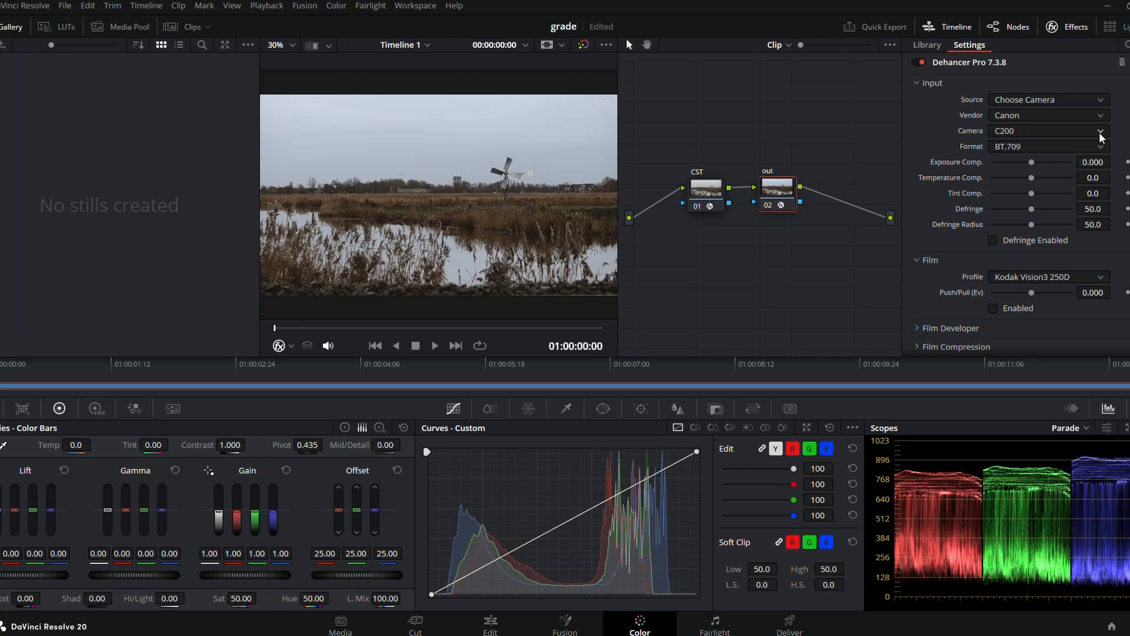
pyautogui.click(1101, 131)
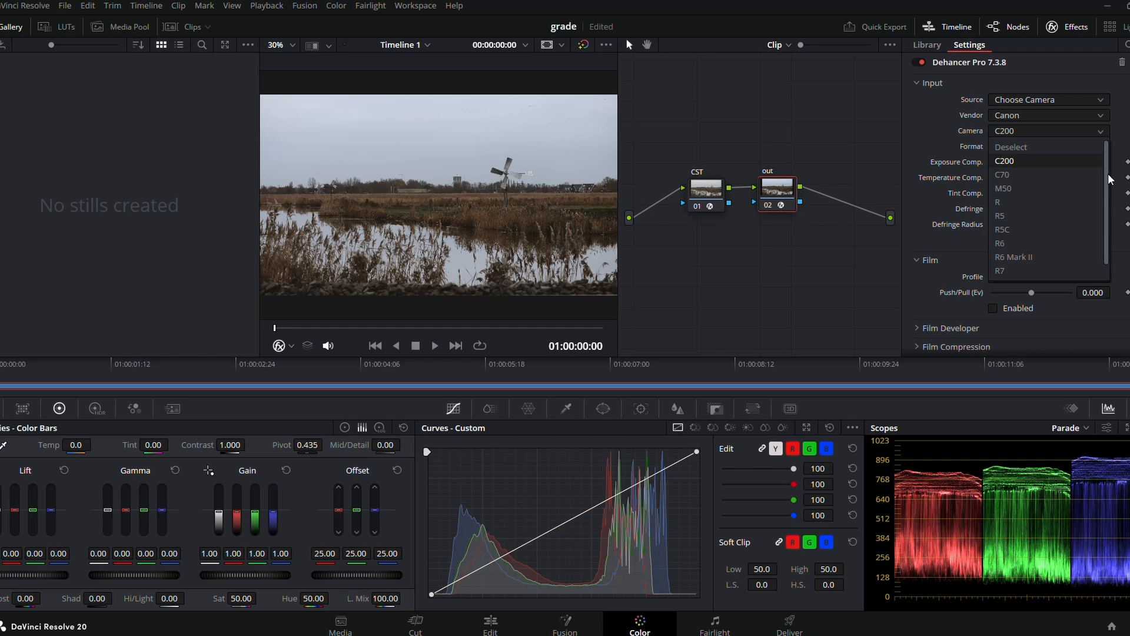
pyautogui.scroll(-1, 1110, 178)
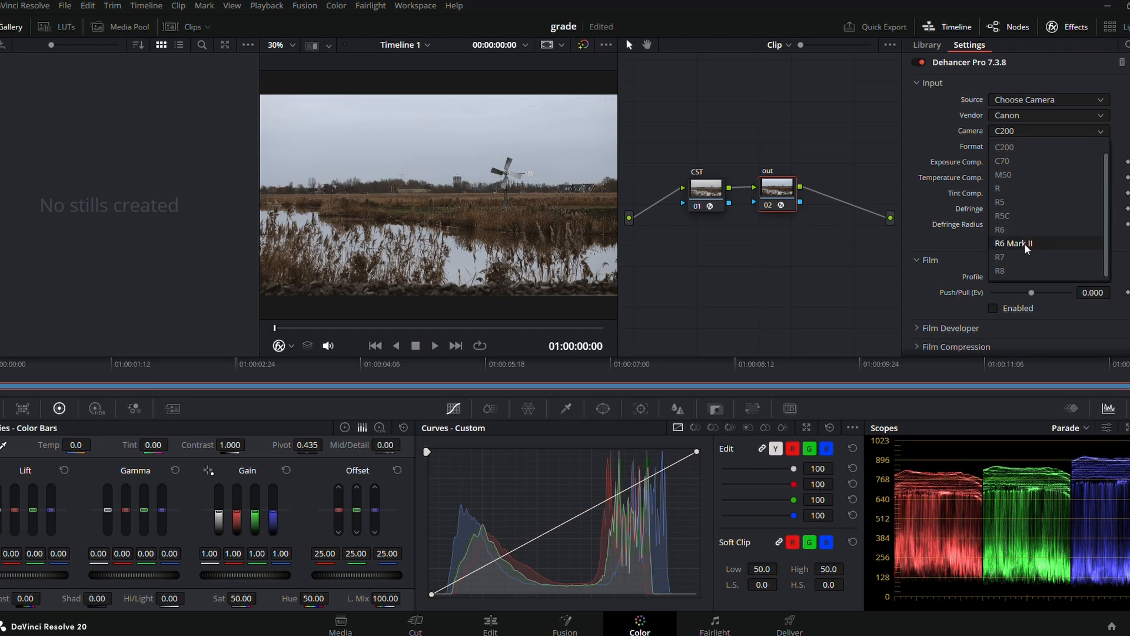
pyautogui.scroll(1, 1104, 216)
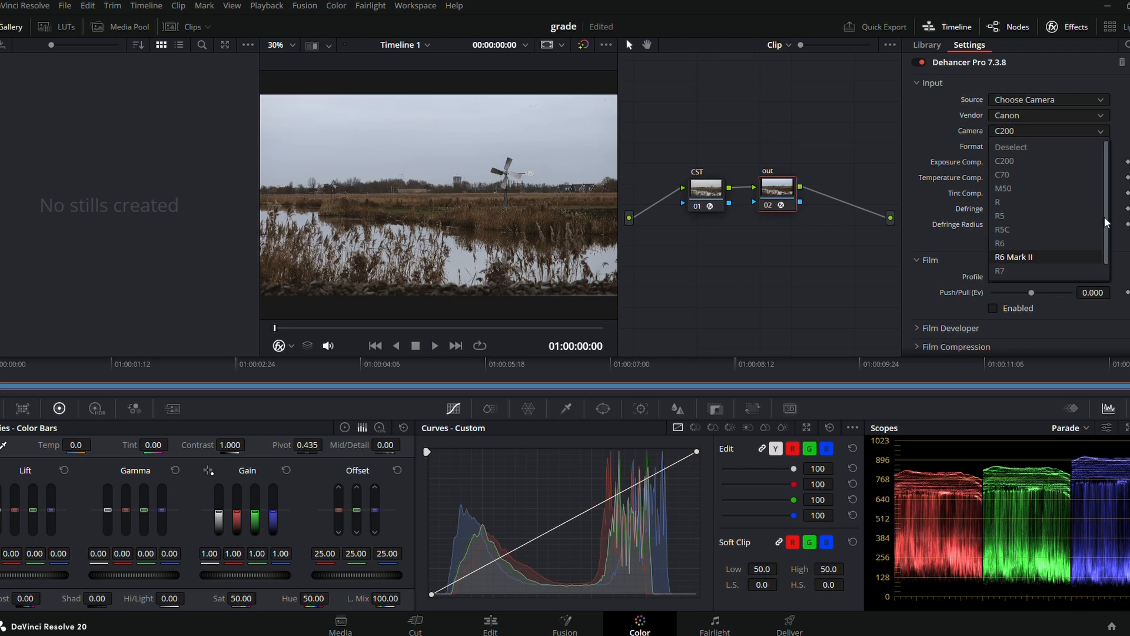
pyautogui.click(1019, 189)
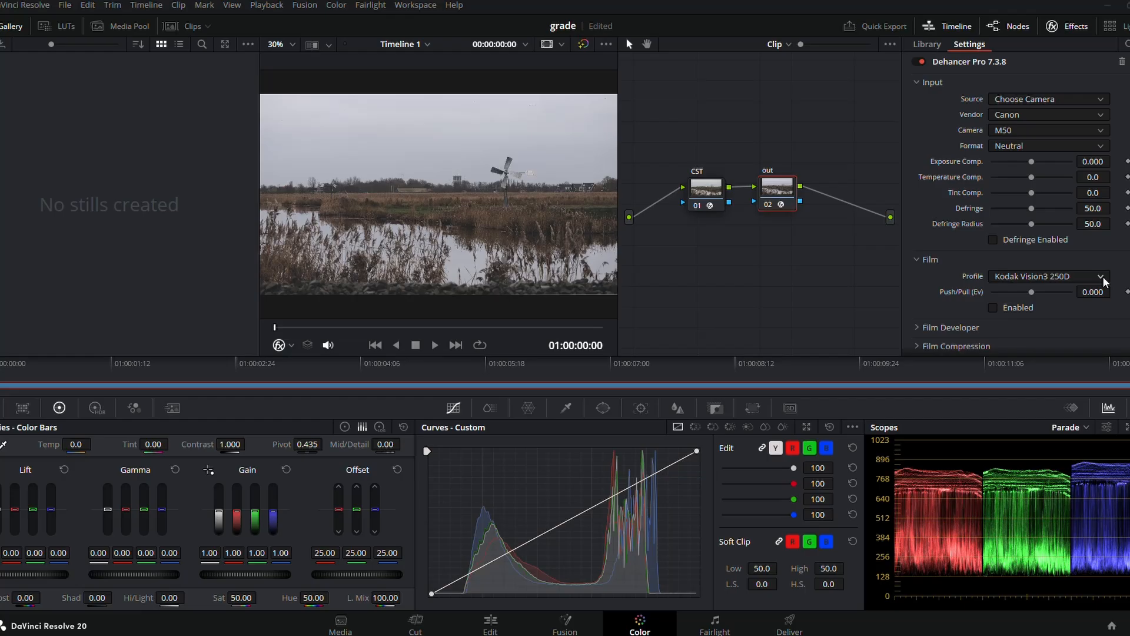
# - Enable the film emulation with the Cinestill 800T profile and raise the temperature compensation to warm the image
pyautogui.click(1102, 278)
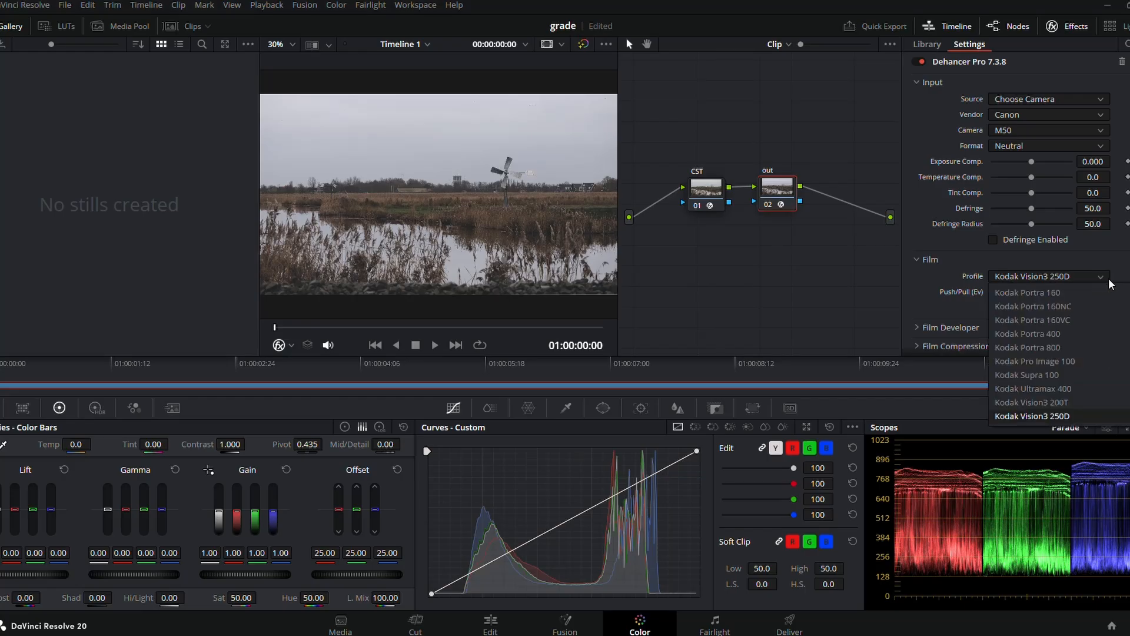
pyautogui.scroll(15, 1054, 353)
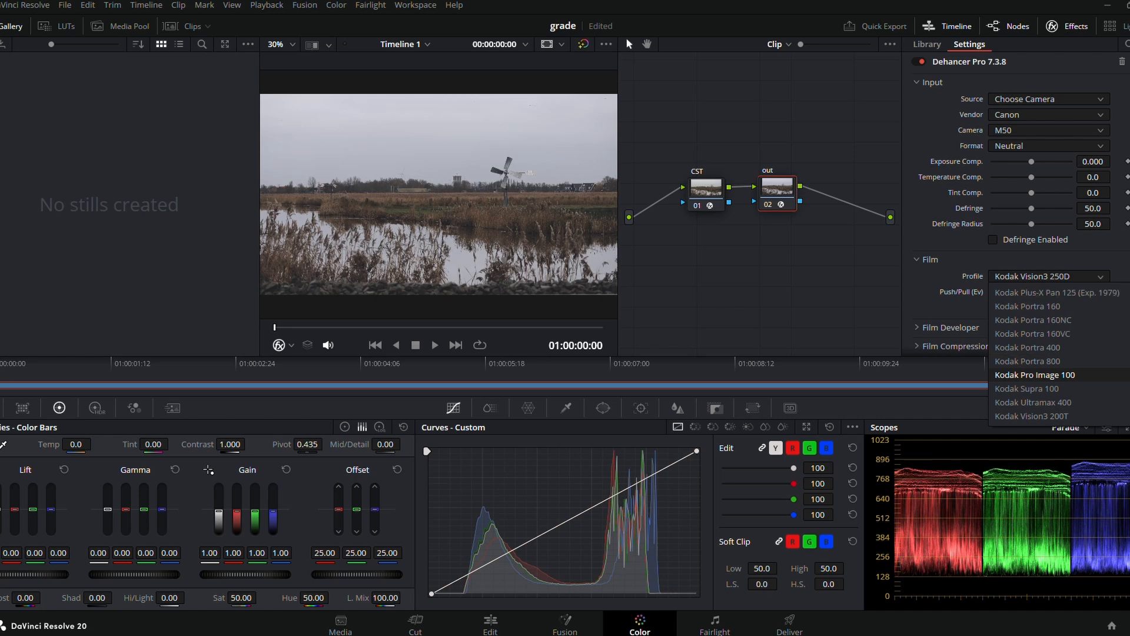
pyautogui.scroll(-10, 1054, 353)
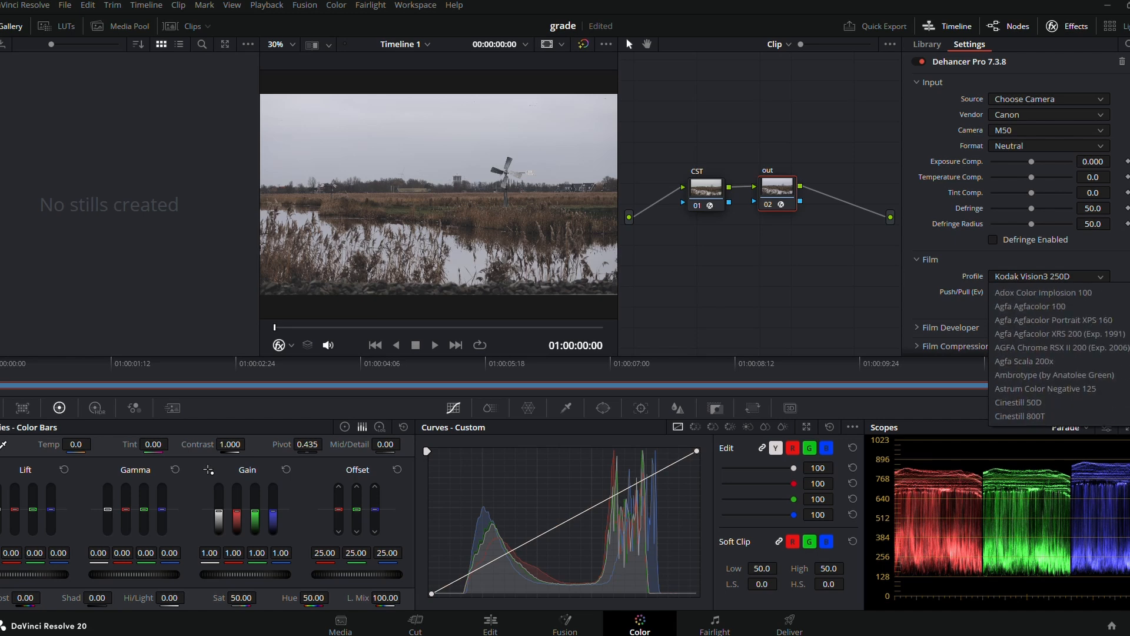
pyautogui.scroll(-10, 1054, 353)
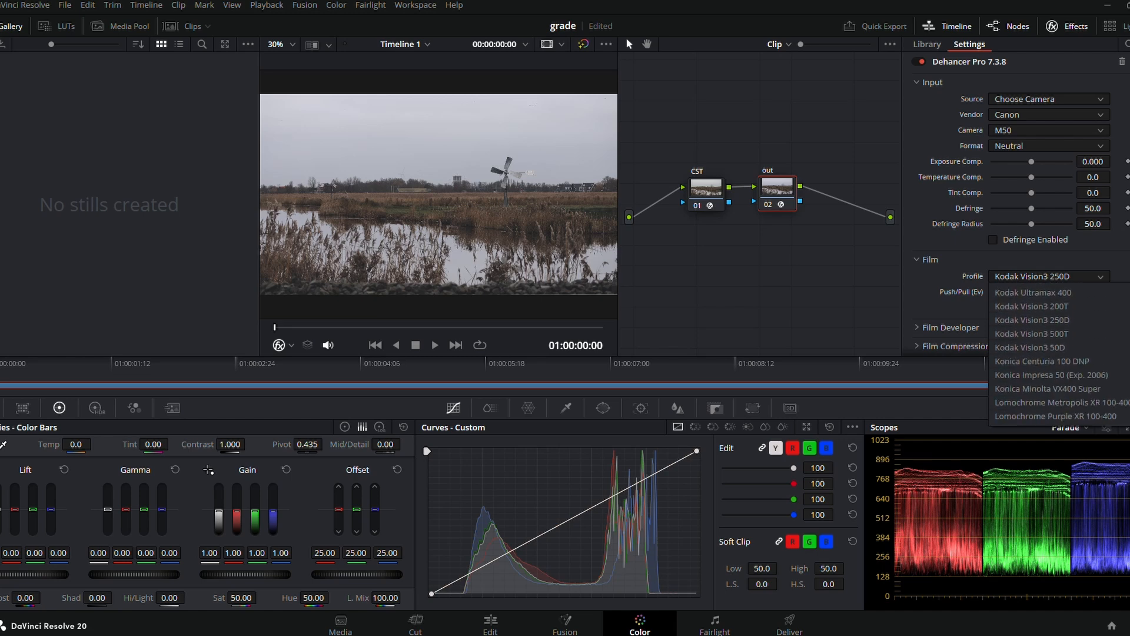
pyautogui.scroll(10, 1054, 353)
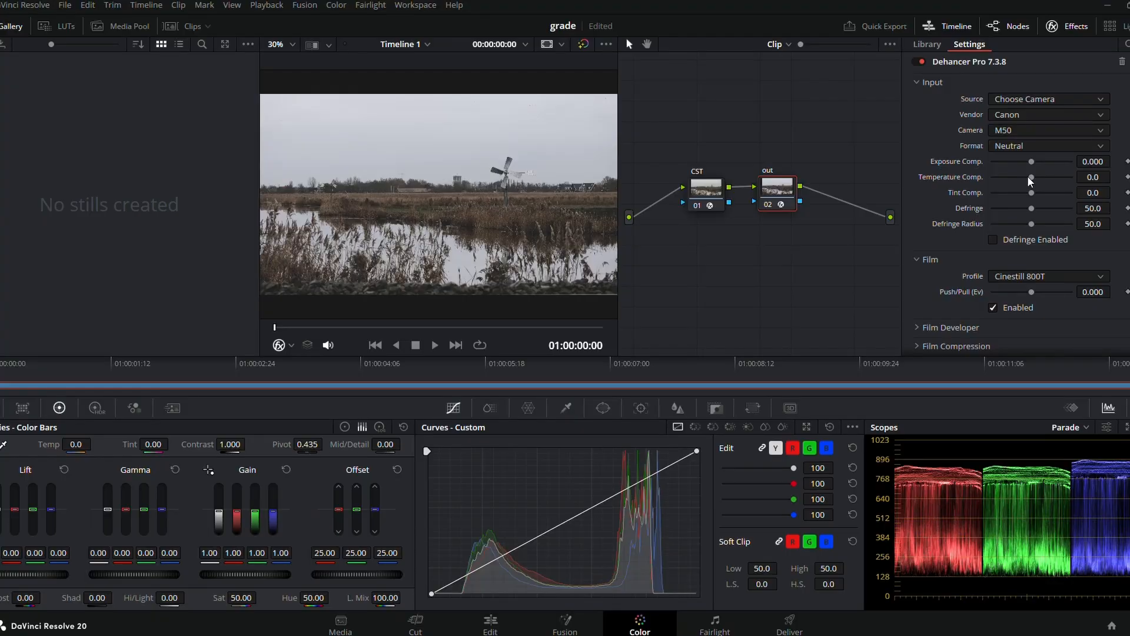
pyautogui.moveTo(1027, 175); pyautogui.dragTo(1057, 173)
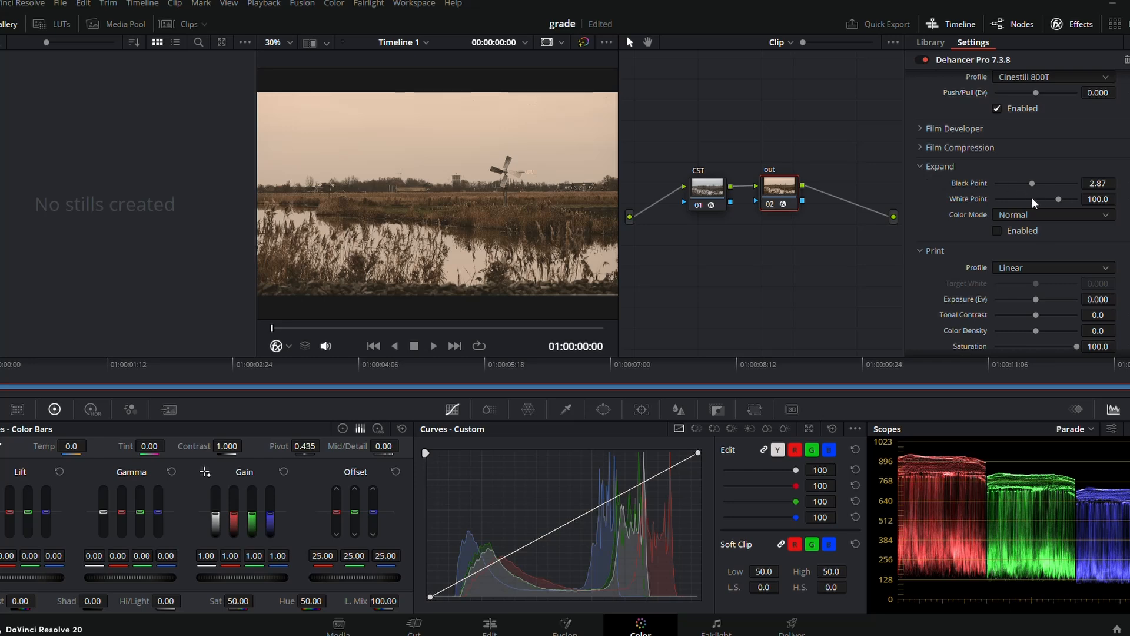
# - Enable Expand and set its black point to about 9.07 and its white point to about 83.7
pyautogui.click(996, 231)
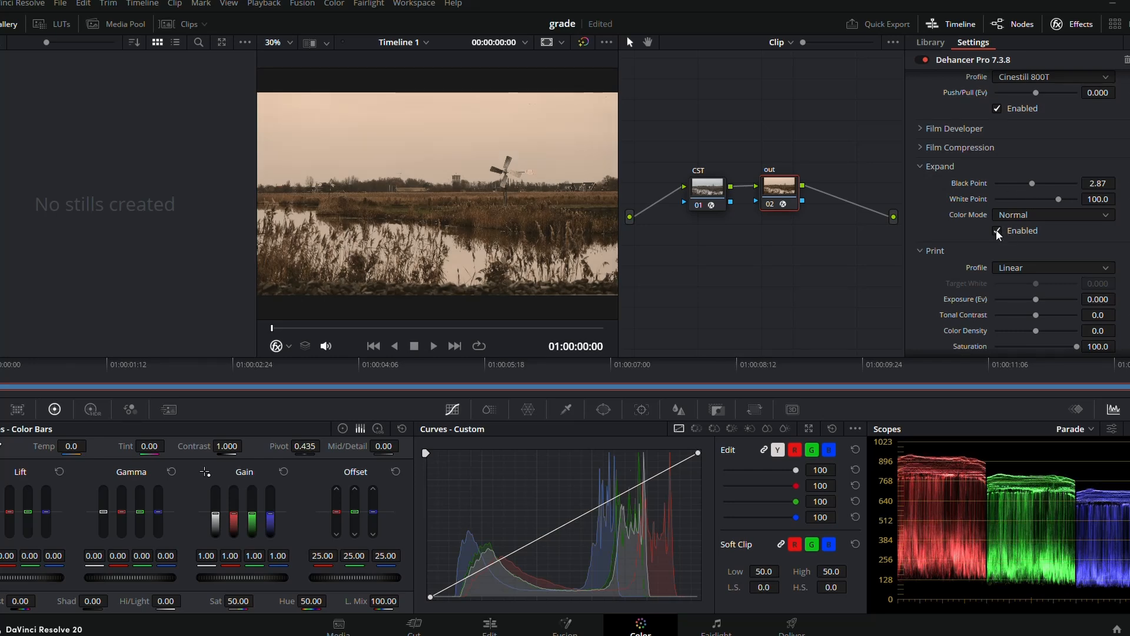
pyautogui.moveTo(1033, 183); pyautogui.dragTo(1034, 182)
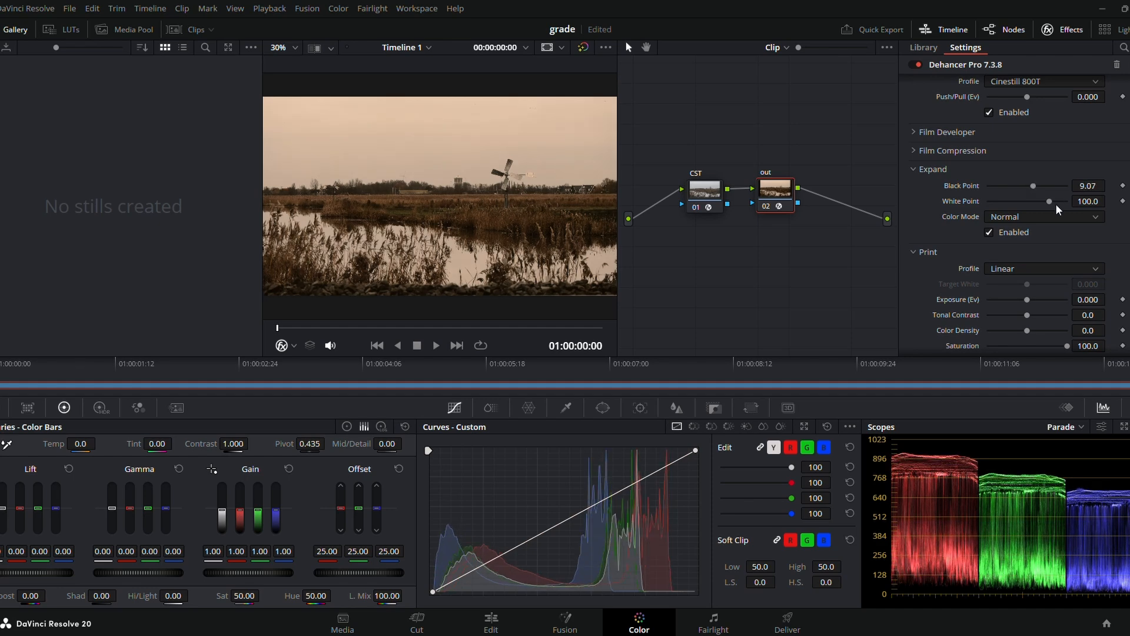
pyautogui.moveTo(1055, 204); pyautogui.dragTo(1036, 202)
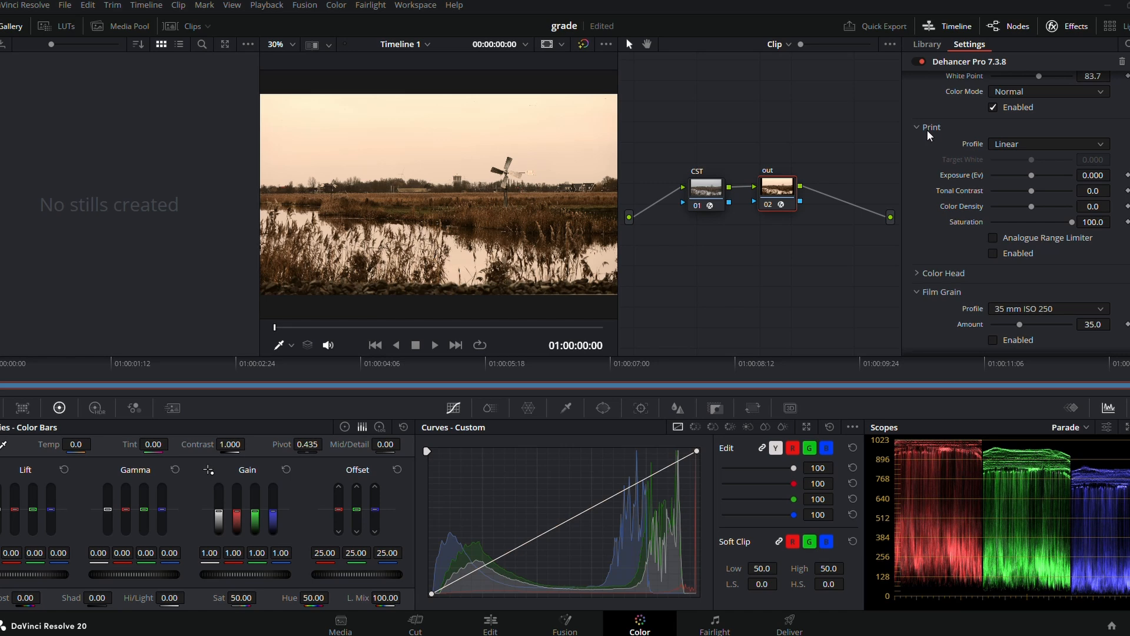
pyautogui.click(915, 125)
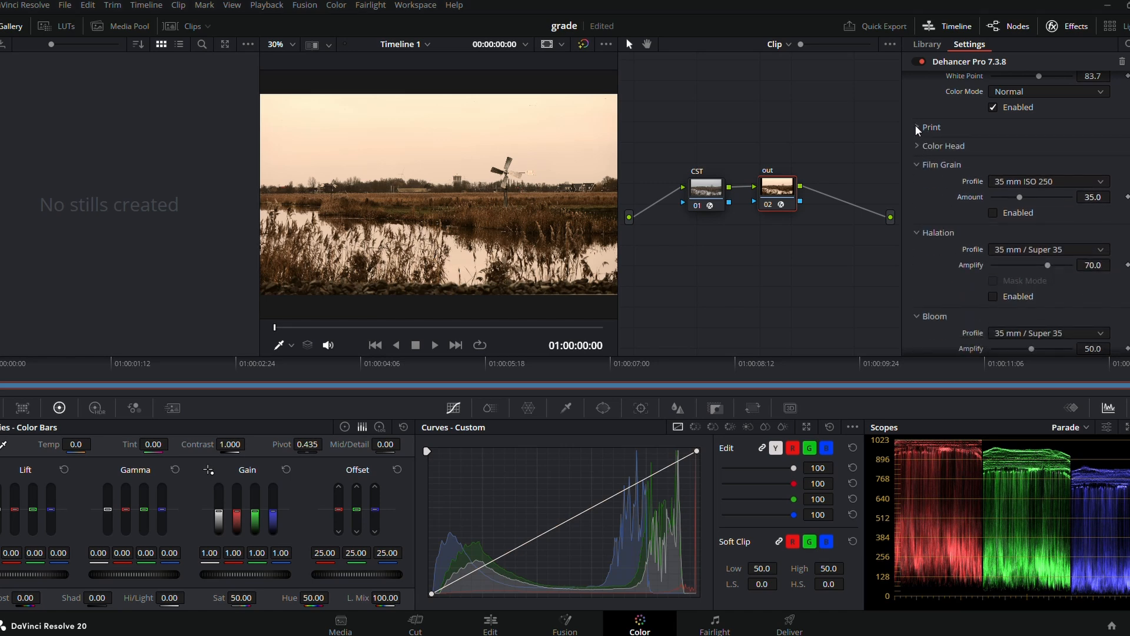
pyautogui.click(916, 127)
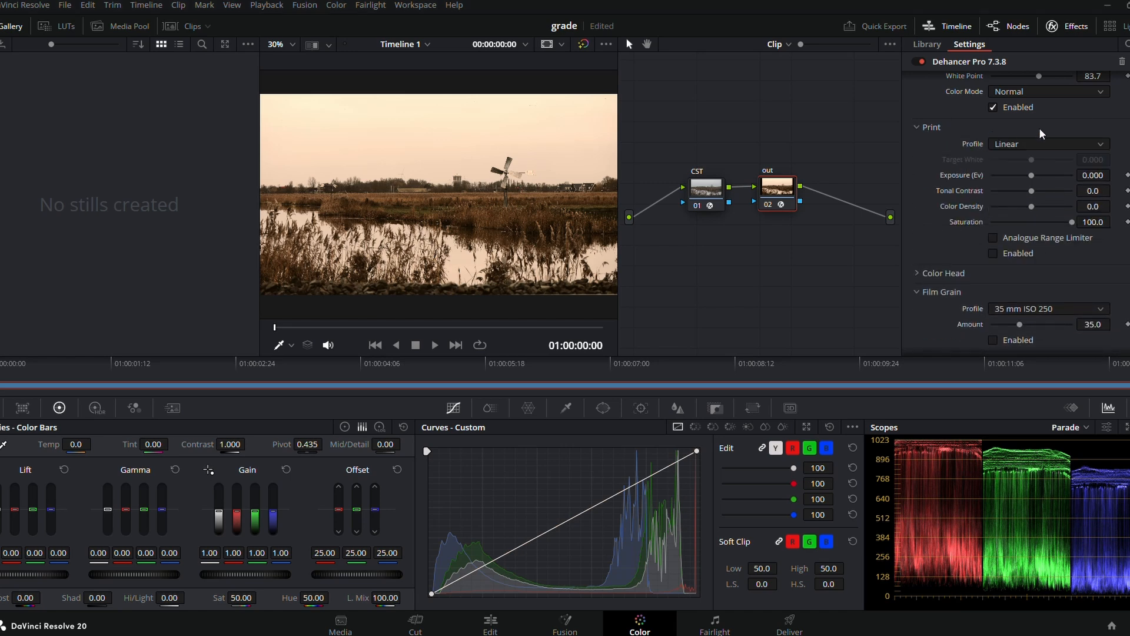
pyautogui.click(1101, 148)
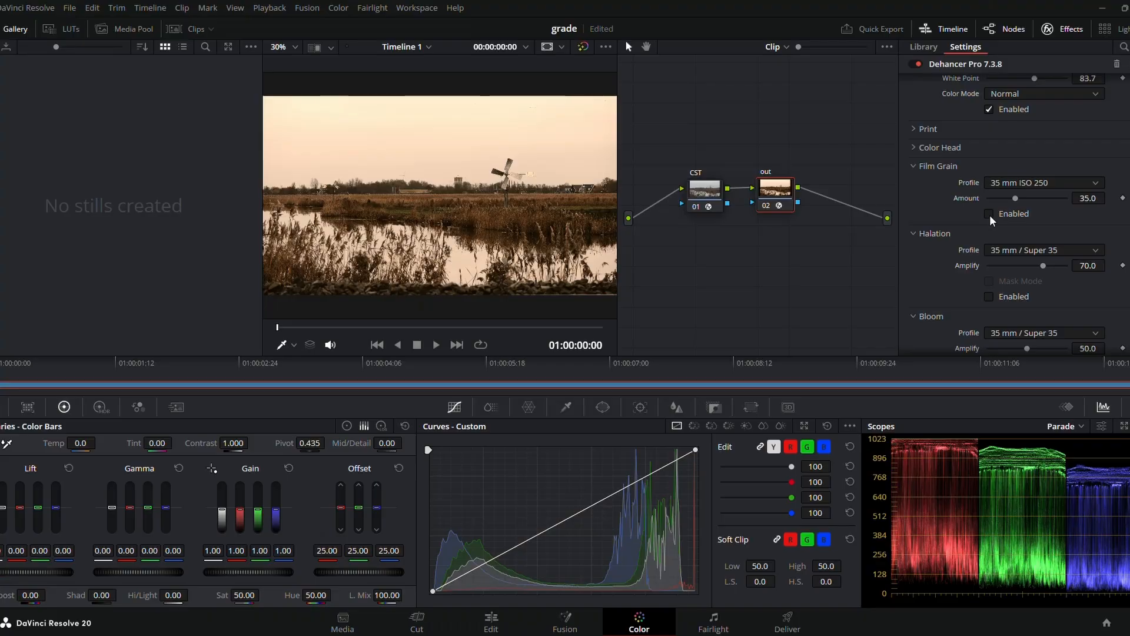
# - Enable Film Grain with the 35 mm ISO 250 profile and raise its amount to about 76
pyautogui.click(990, 213)
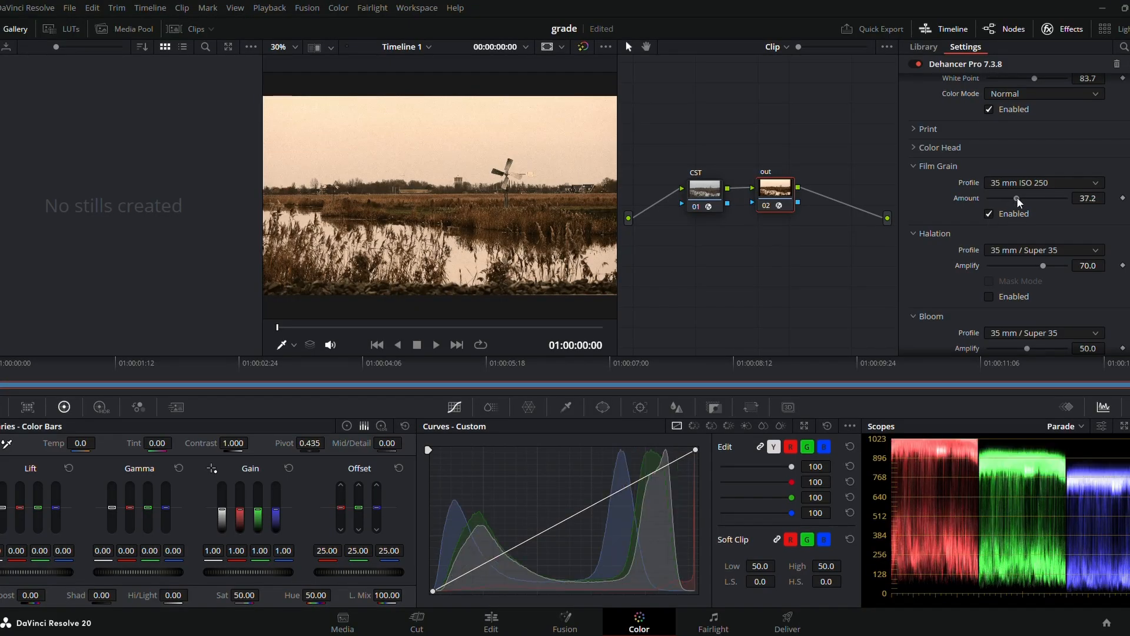
pyautogui.moveTo(1016, 197); pyautogui.dragTo(1048, 199)
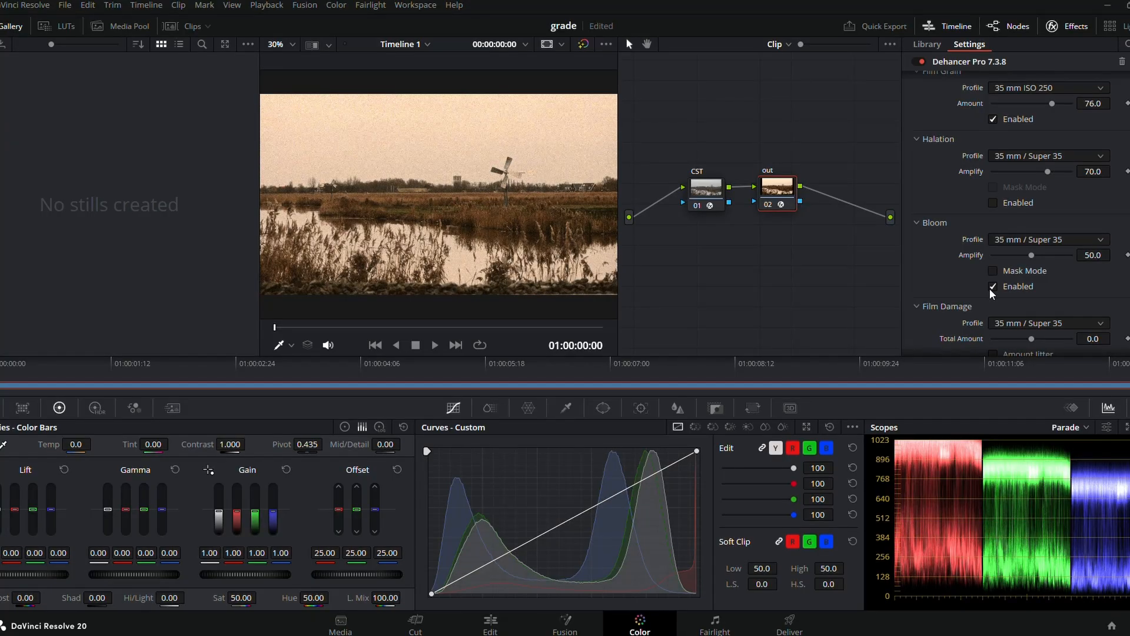
# - Raise the Bloom amplification to about 77.5 and toggle Bloom off and on to compare the effect
pyautogui.moveTo(1033, 255); pyautogui.dragTo(1054, 256)
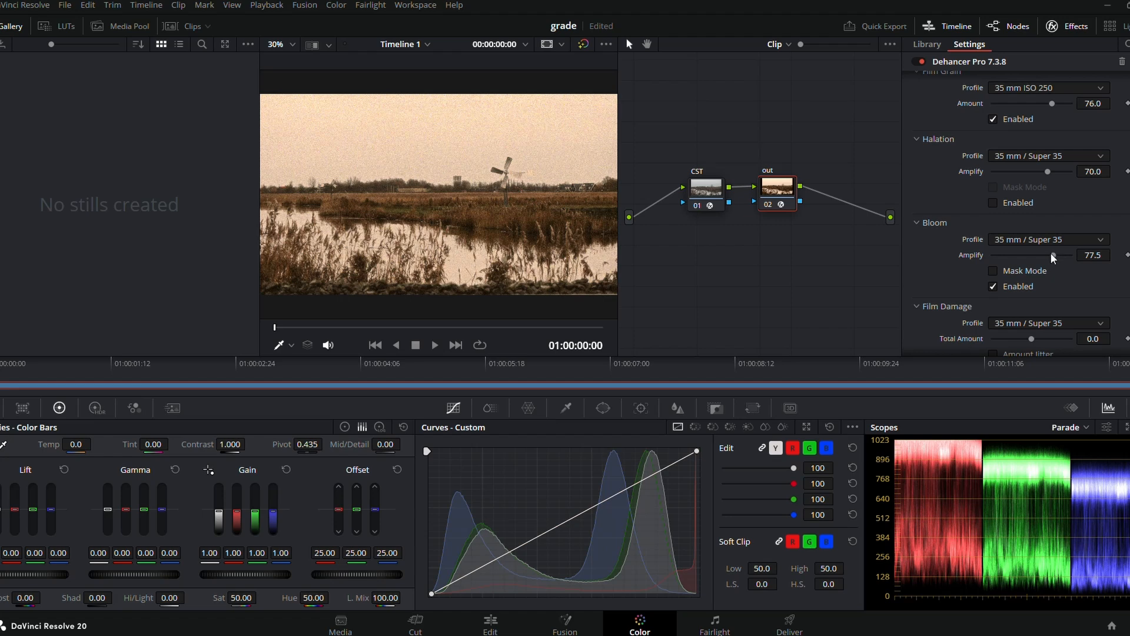
pyautogui.click(992, 286)
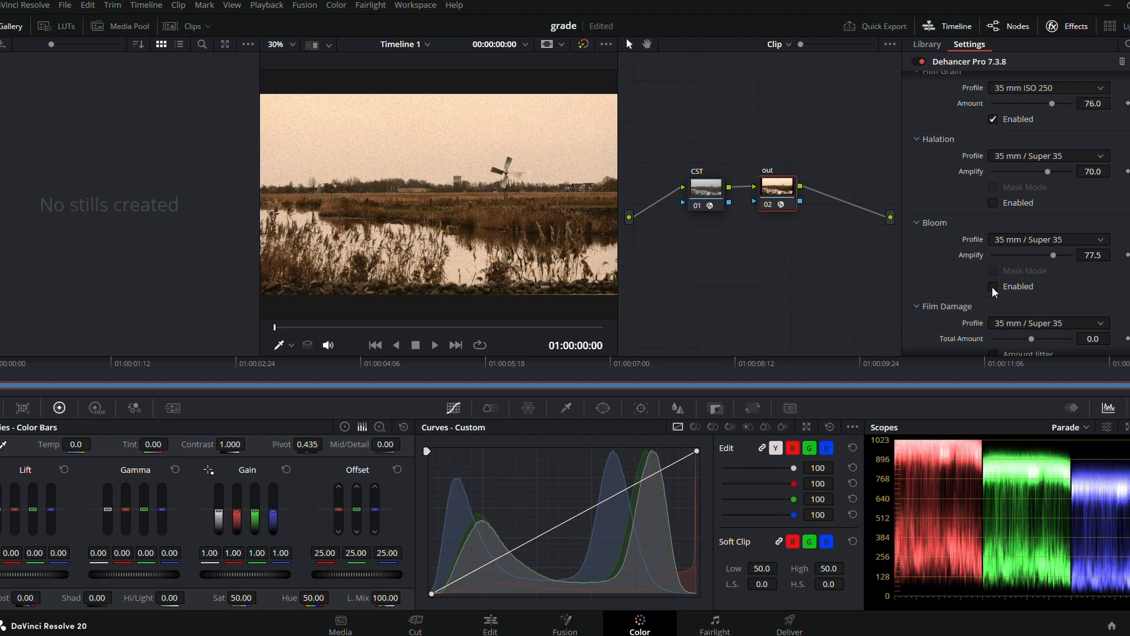
pyautogui.click(993, 286)
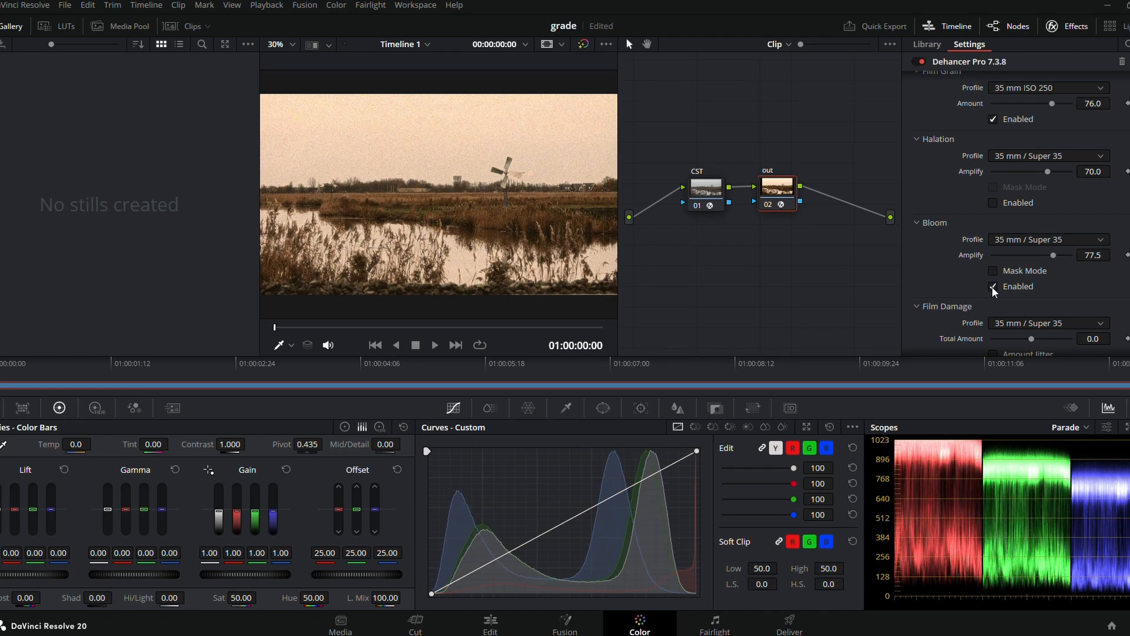
pyautogui.click(993, 286)
pyautogui.click(993, 286)
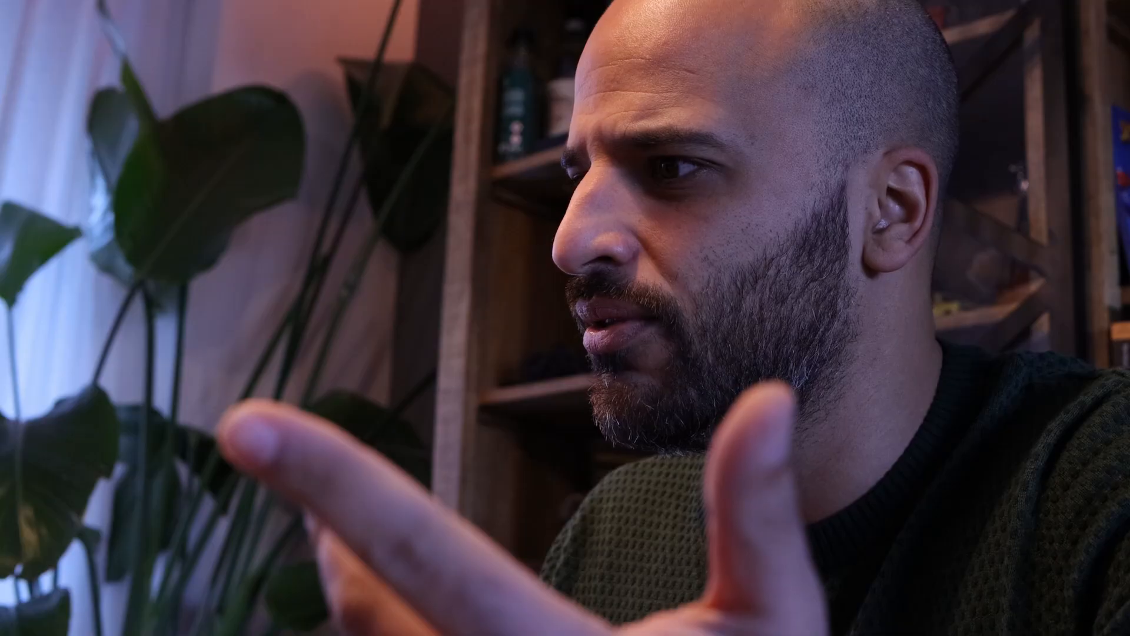